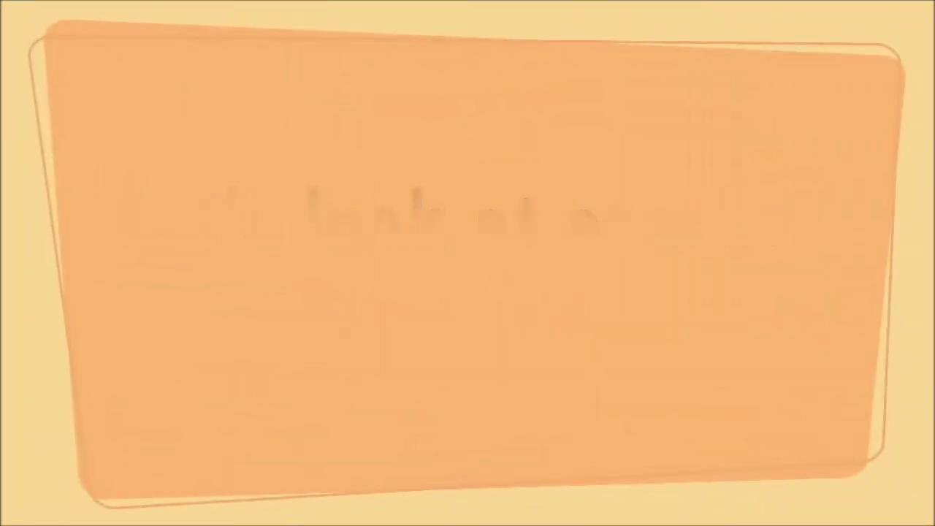
Step: Play the finished example song and stop the playback
click(48, 487)
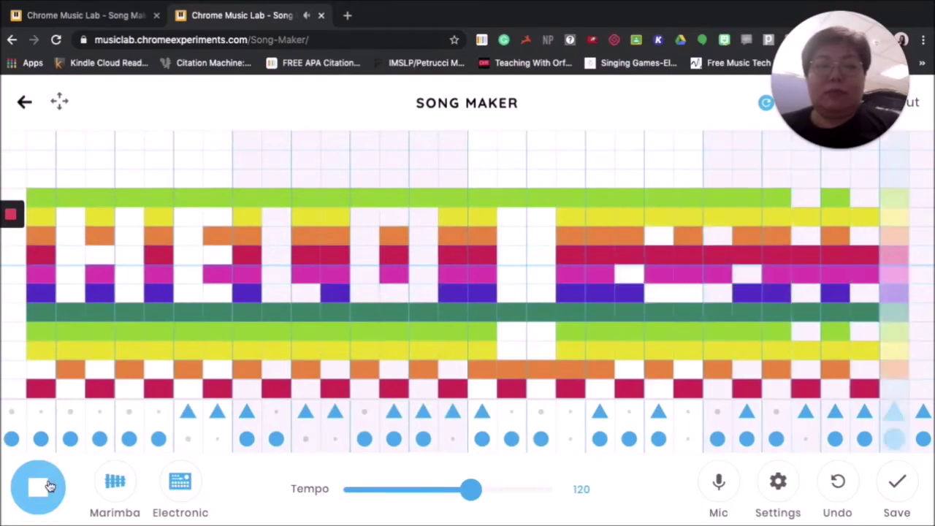
click(50, 487)
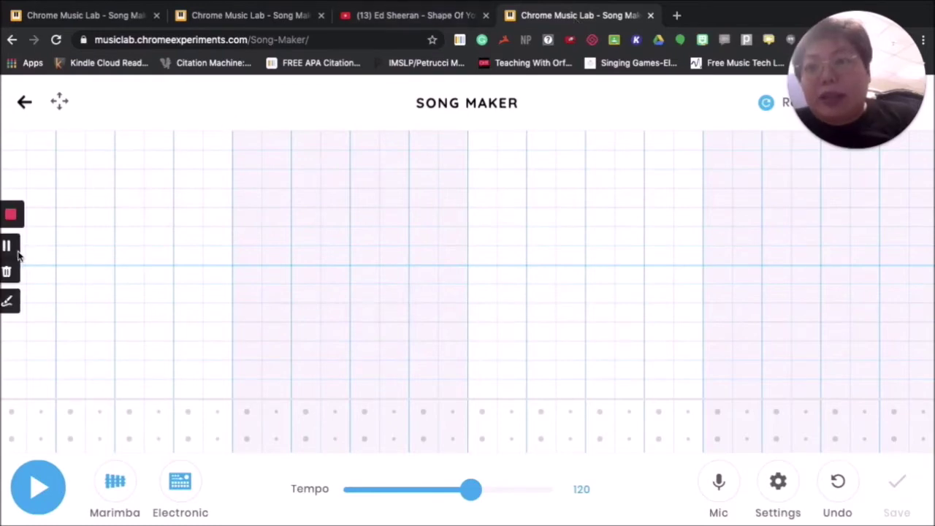
Step: Enter a melody in the upper octave starting on the second column: the motif D-F-D three times, ending with E, D and C
mouse_move(32, 253)
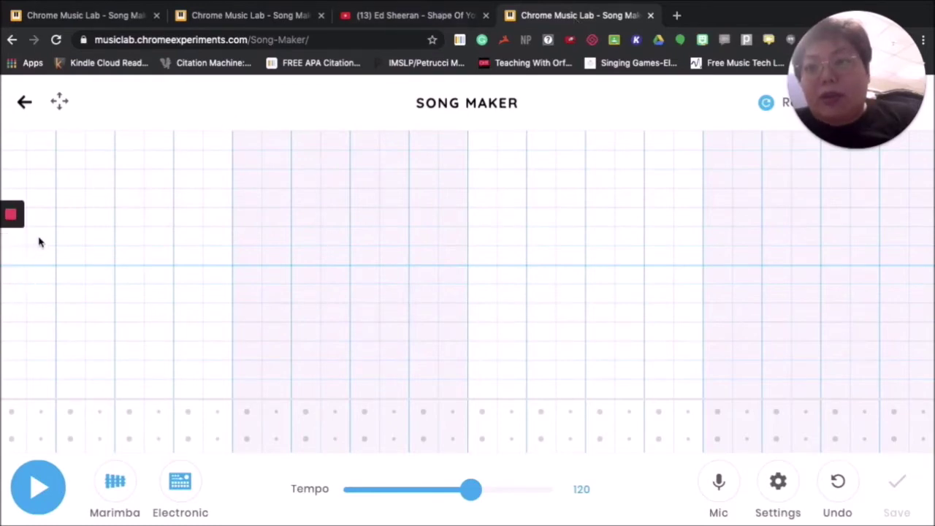
click(40, 241)
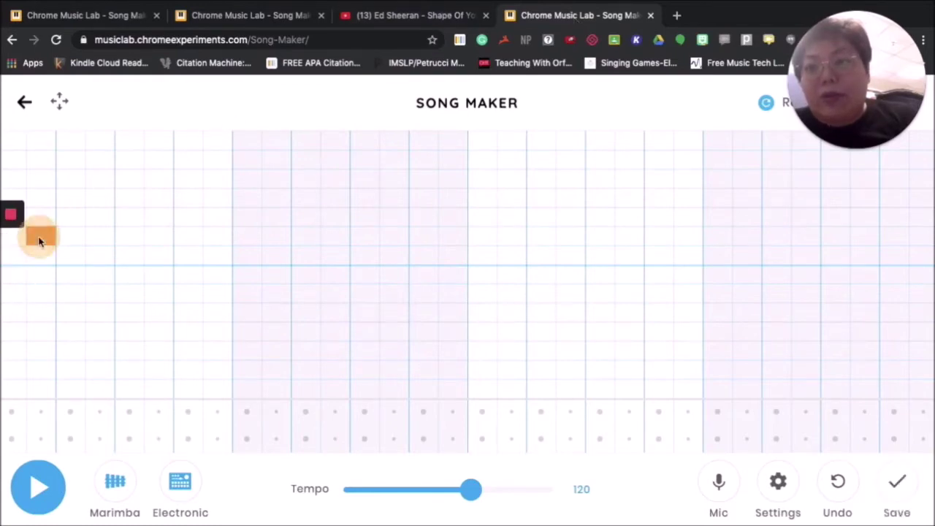
click(71, 200)
click(98, 235)
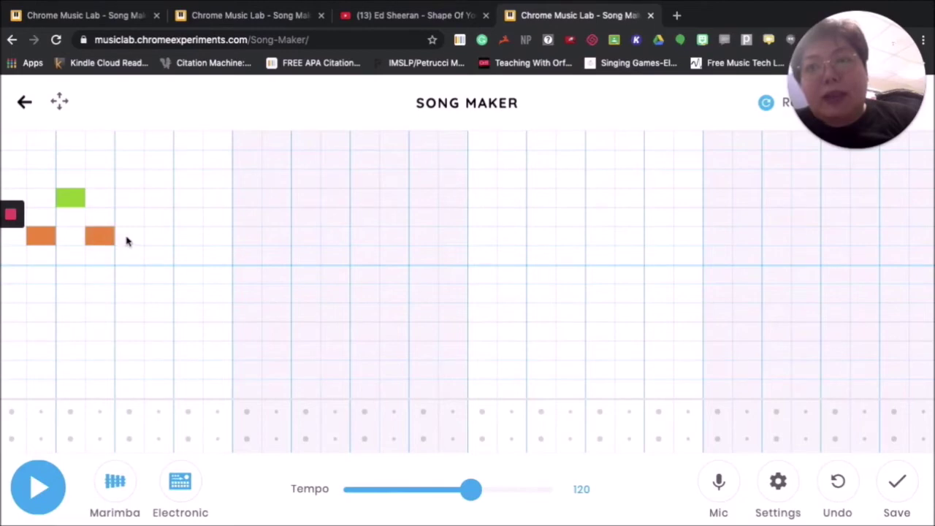
click(128, 237)
click(155, 198)
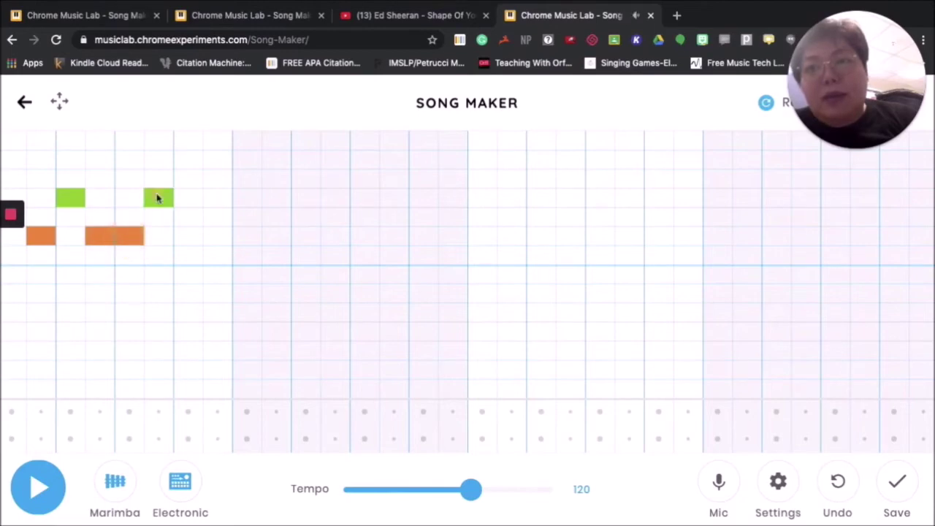
click(180, 236)
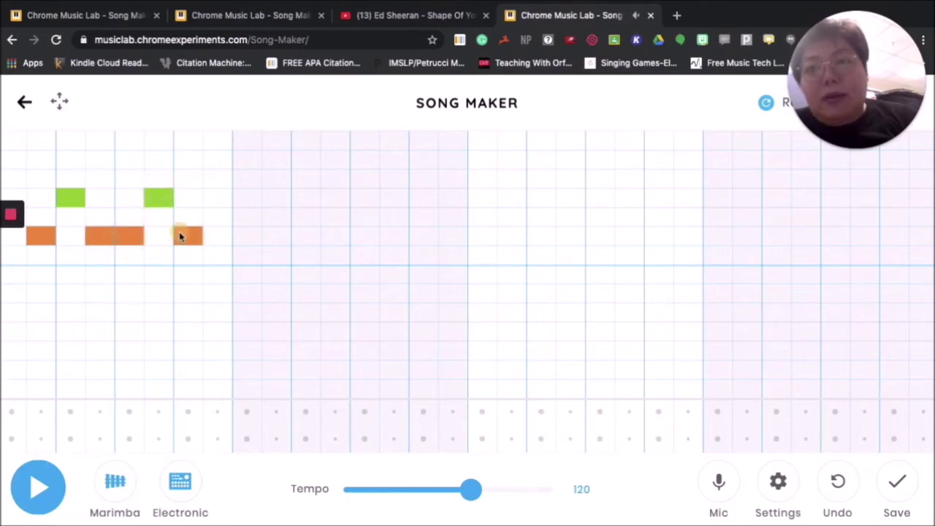
click(222, 241)
click(249, 198)
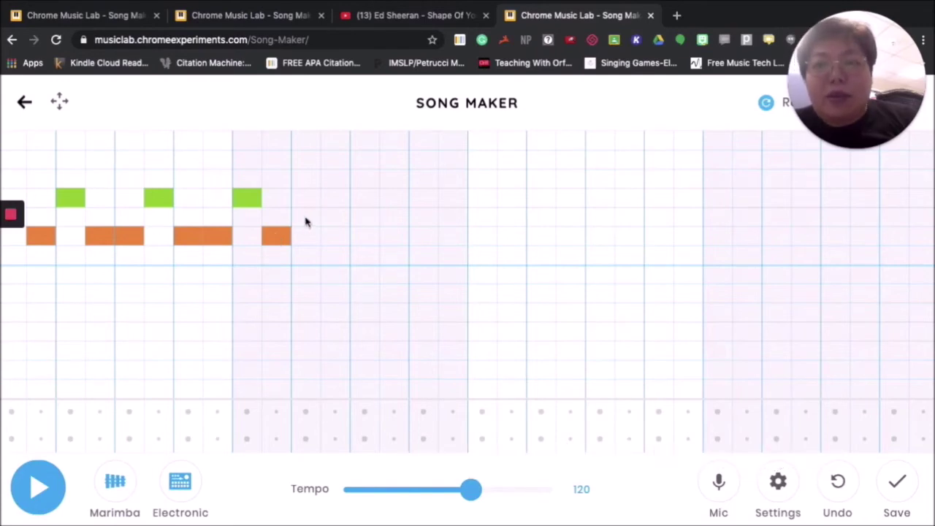
click(305, 218)
click(338, 238)
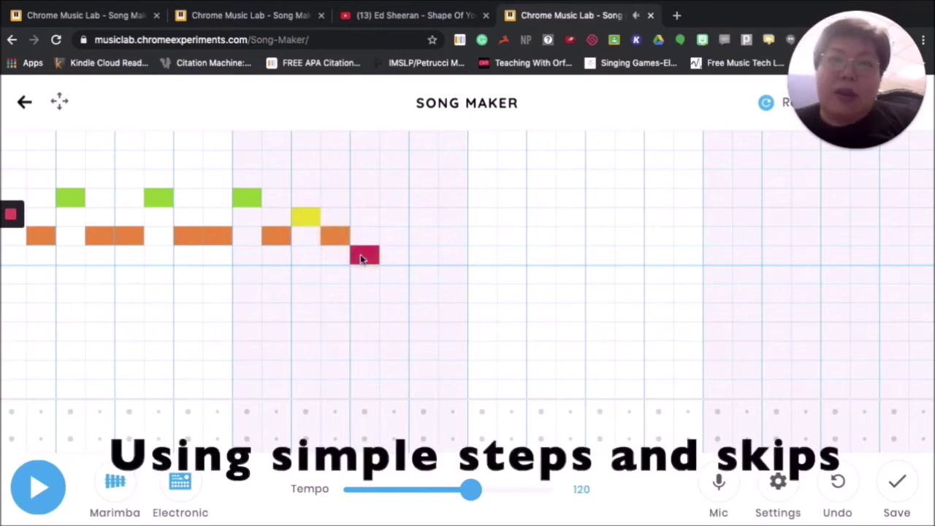
Step: After a one-column rest, repeat the whole melody of three D-F-D motifs ending with E-D-C, and play it back
click(416, 239)
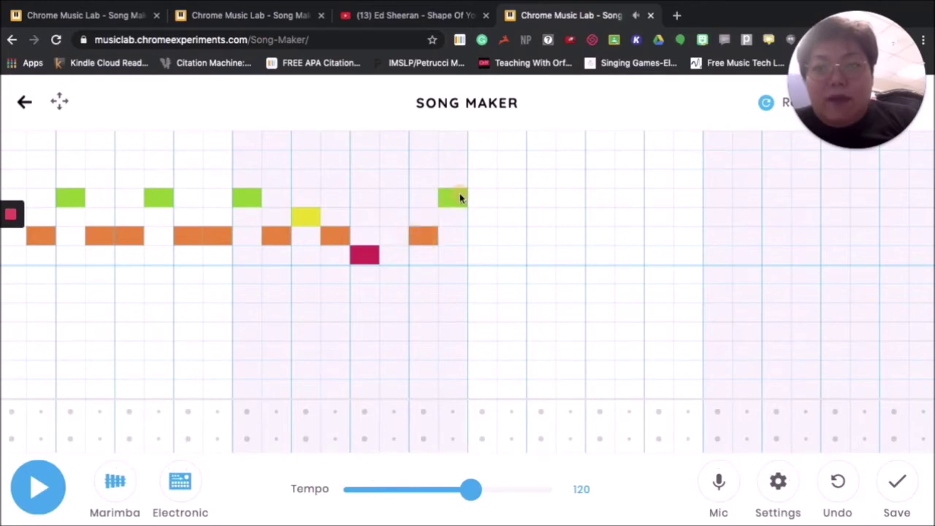
click(482, 240)
click(508, 241)
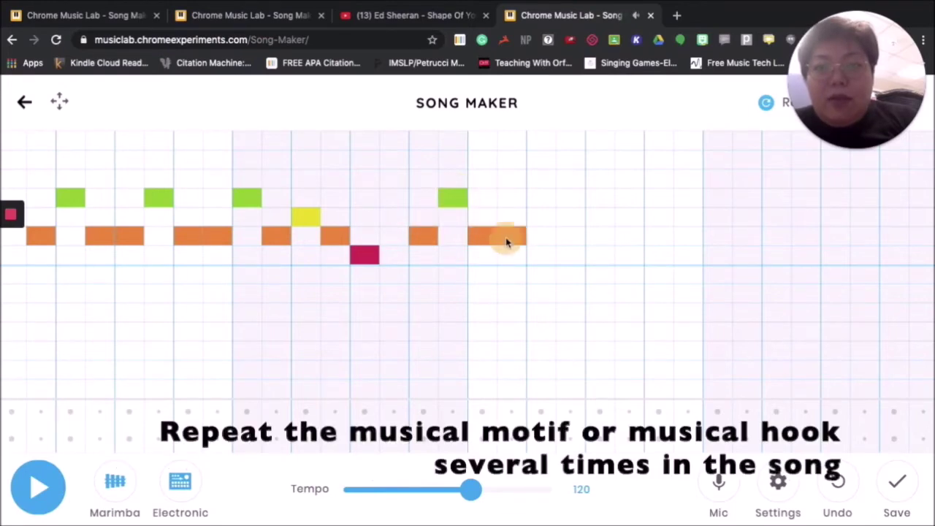
click(542, 200)
click(567, 239)
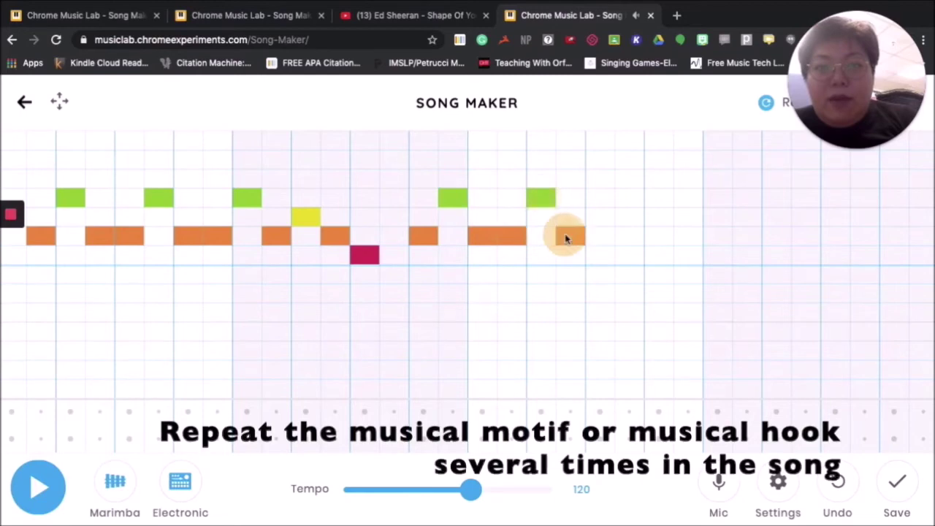
click(596, 240)
click(623, 199)
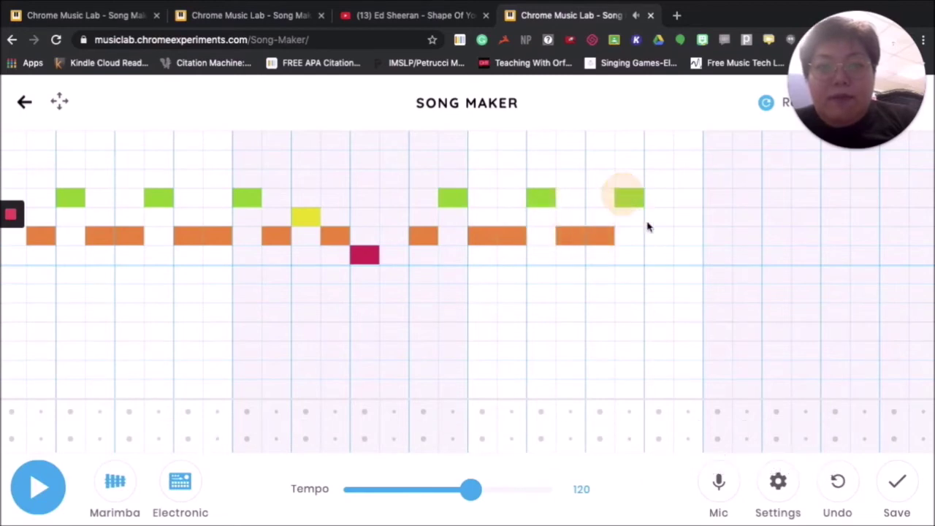
click(684, 218)
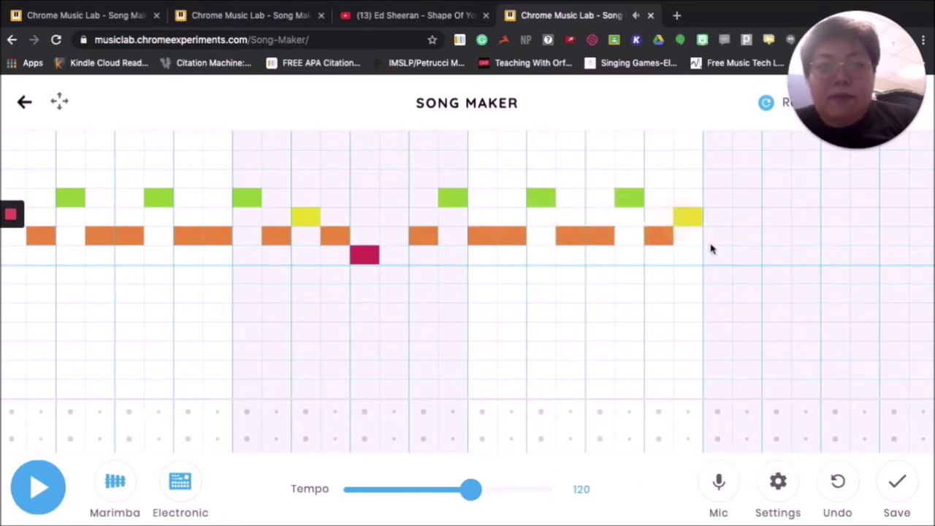
click(719, 237)
click(746, 252)
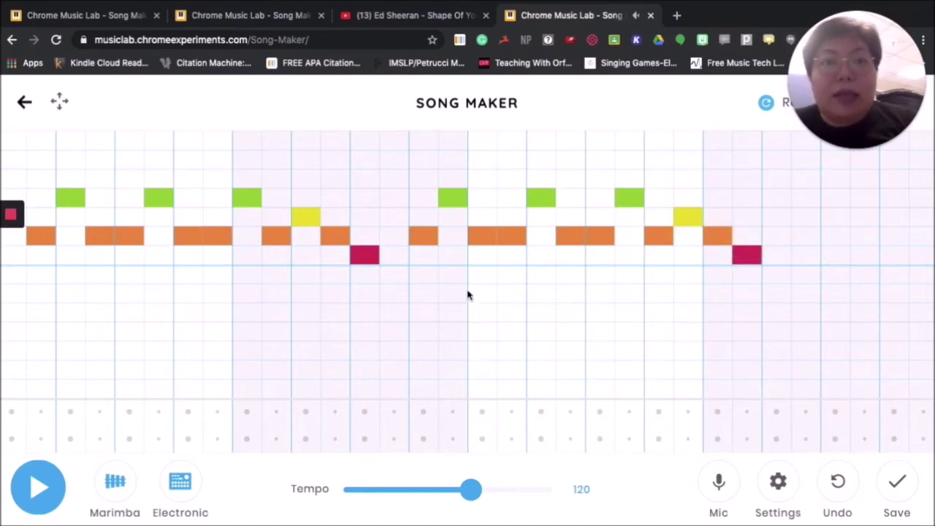
click(38, 480)
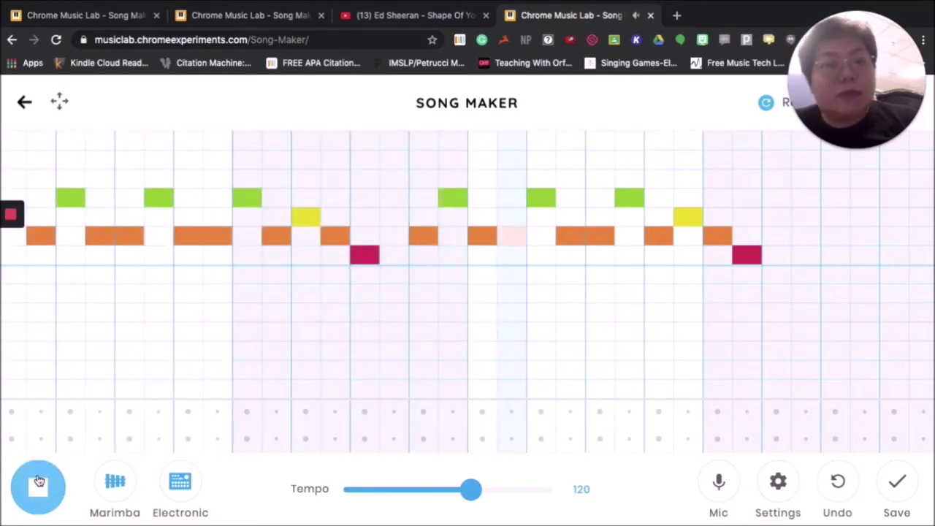
click(39, 481)
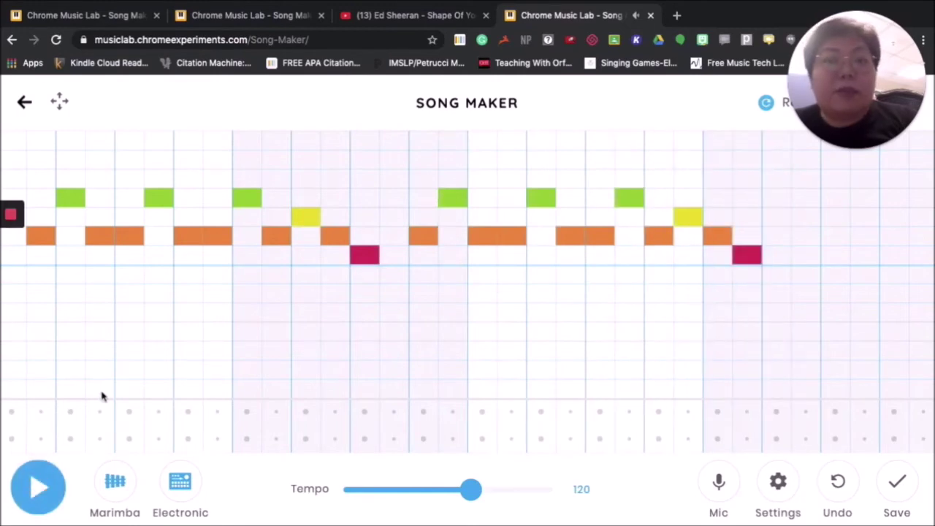
Step: On the empty grid, place four low A notes on the beats of the first bar as the Am chord's tonic
mouse_move(11, 214)
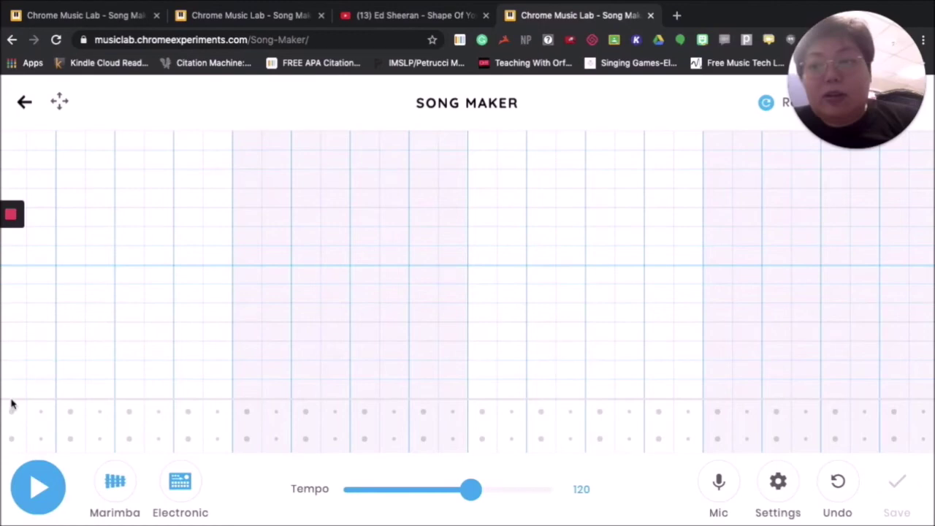
mouse_move(11, 306)
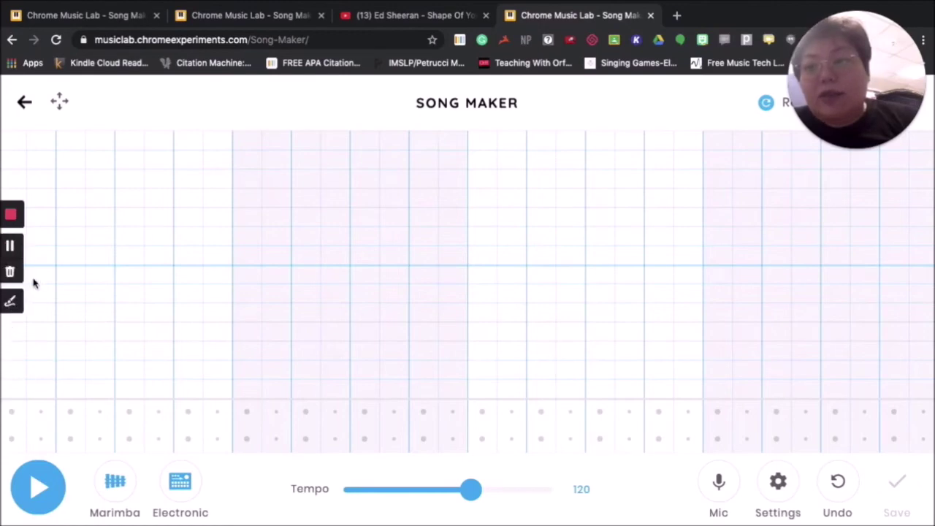
click(14, 293)
click(70, 293)
click(129, 293)
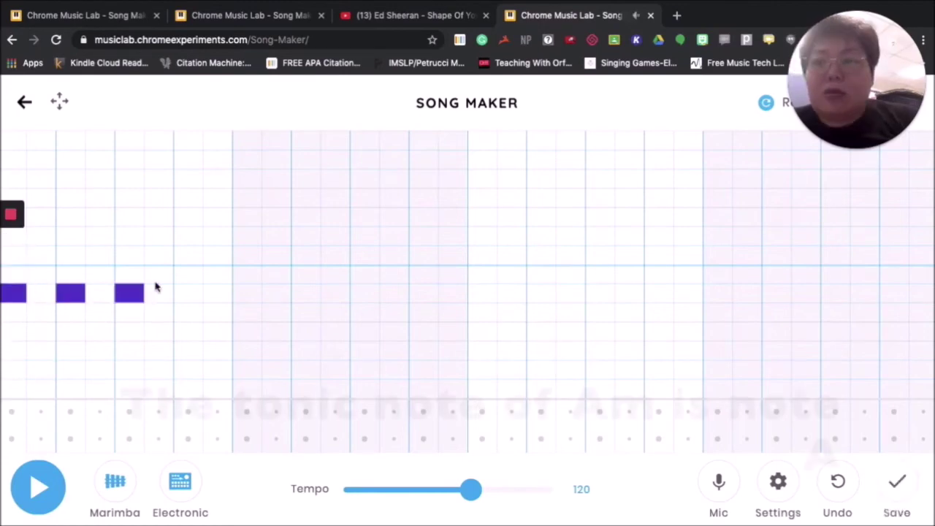
click(188, 293)
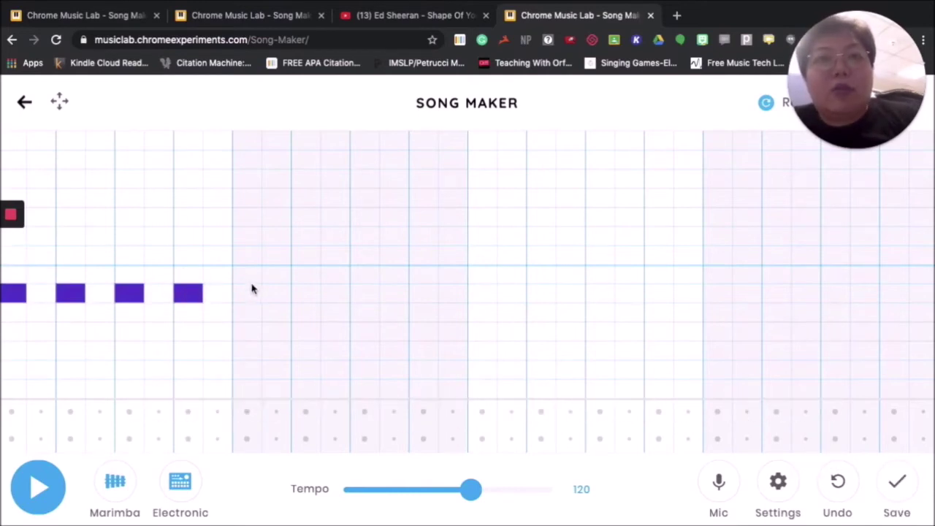
Step: Place four low F notes on the beats of the second bar as the F chord's tonic
click(250, 335)
click(310, 331)
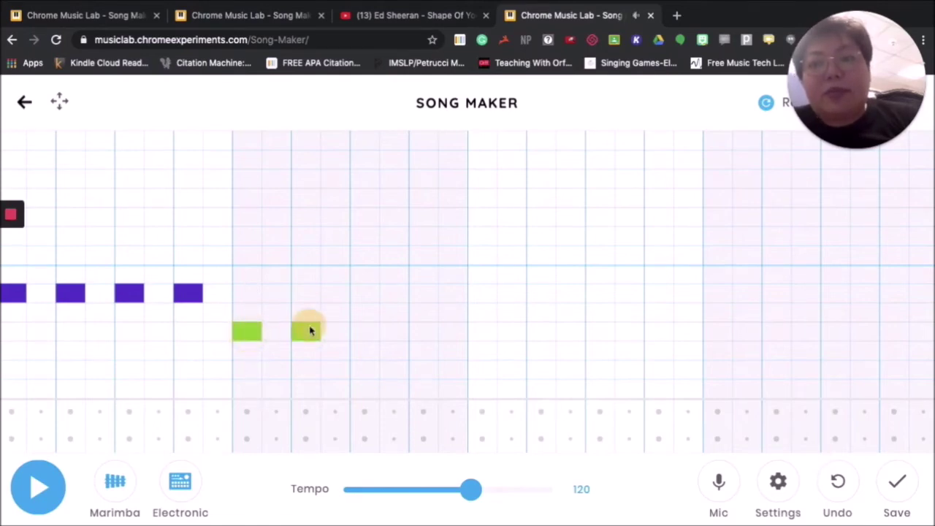
click(365, 334)
click(427, 334)
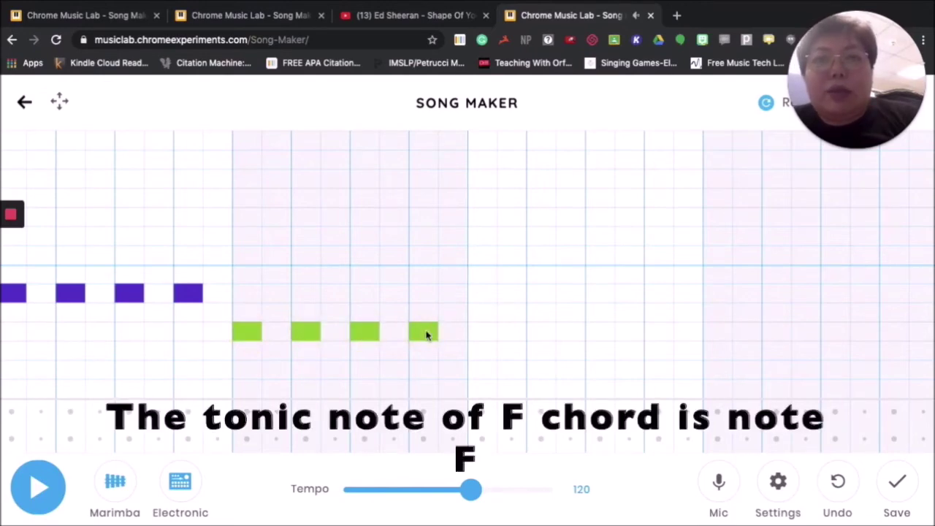
Step: Place four low C notes on the beats of the third bar as the C chord's tonic
click(488, 388)
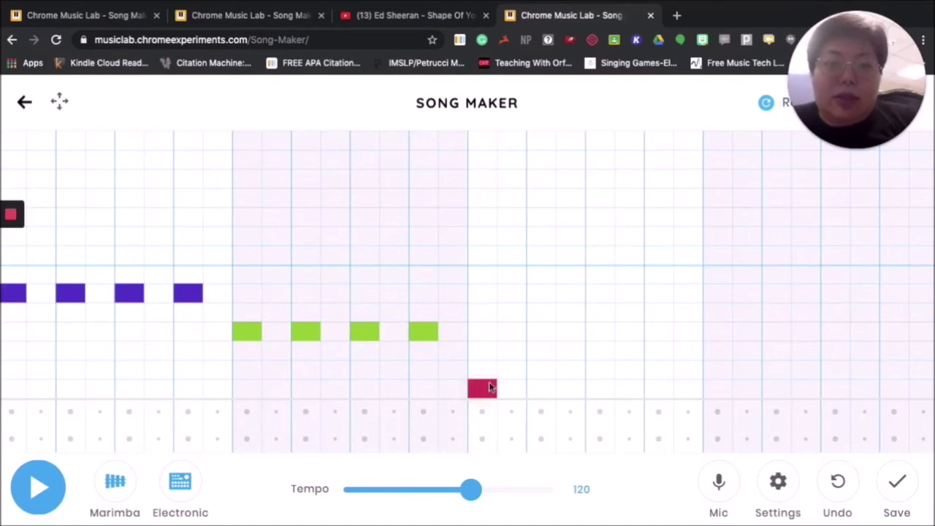
click(541, 388)
click(603, 389)
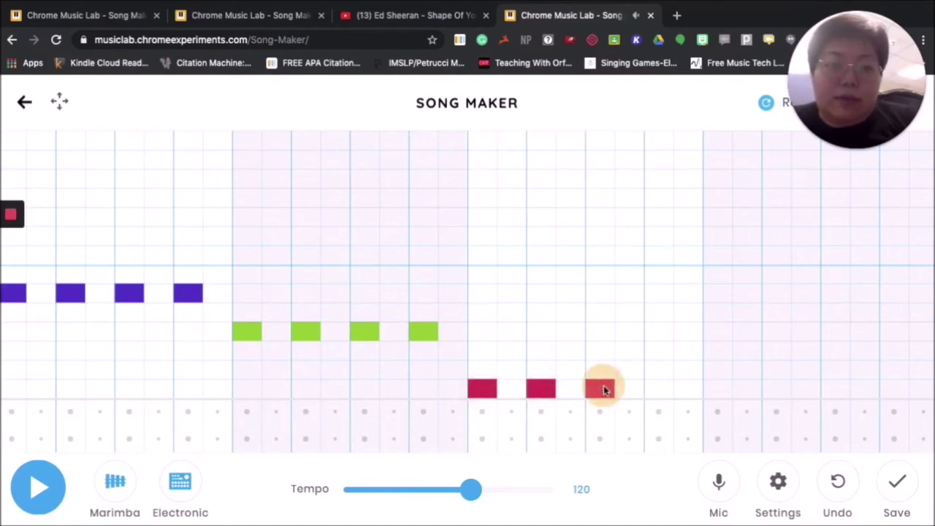
click(659, 388)
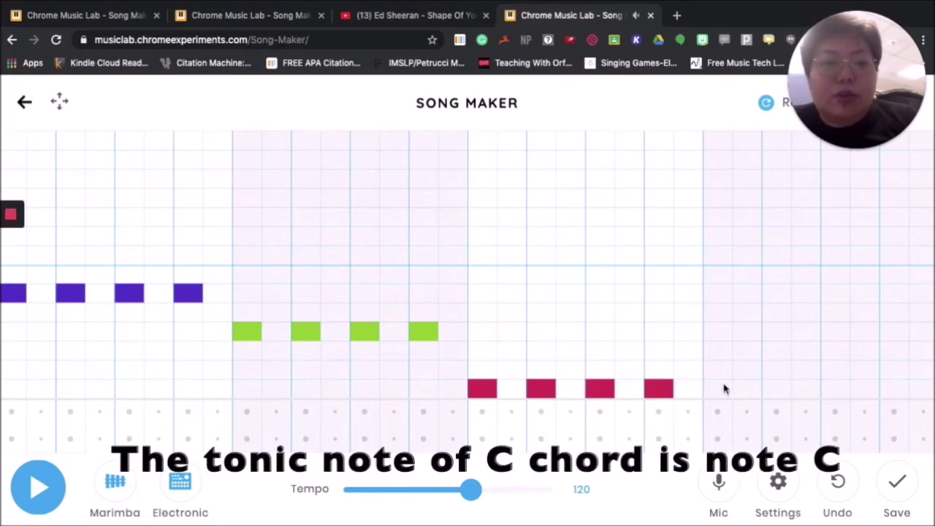
Step: Place four low G notes on the beats of the fourth bar as the G chord's tonic, and play back the line
click(718, 313)
click(777, 313)
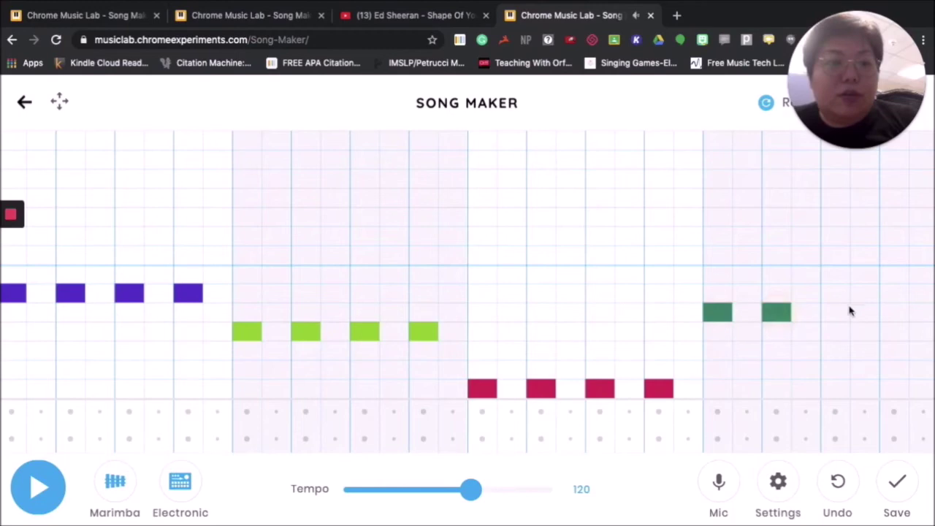
click(838, 314)
click(892, 313)
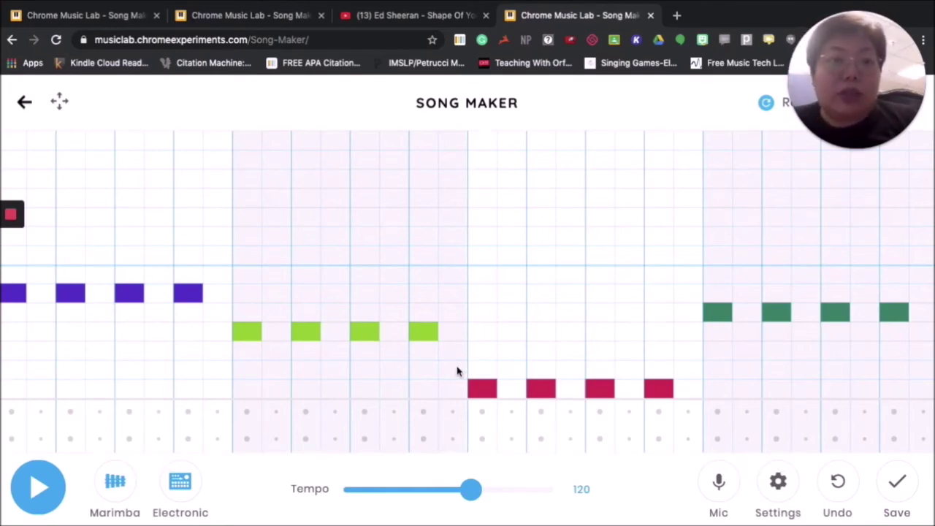
click(40, 489)
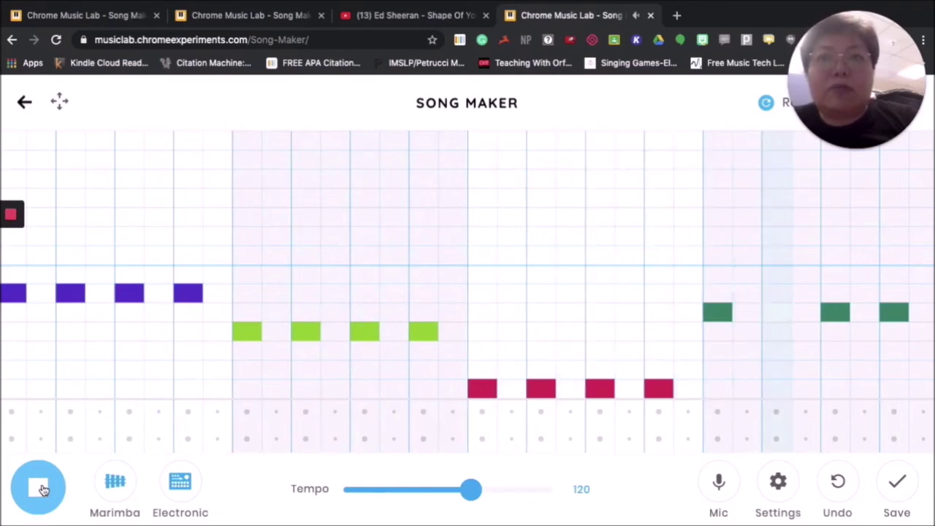
click(40, 488)
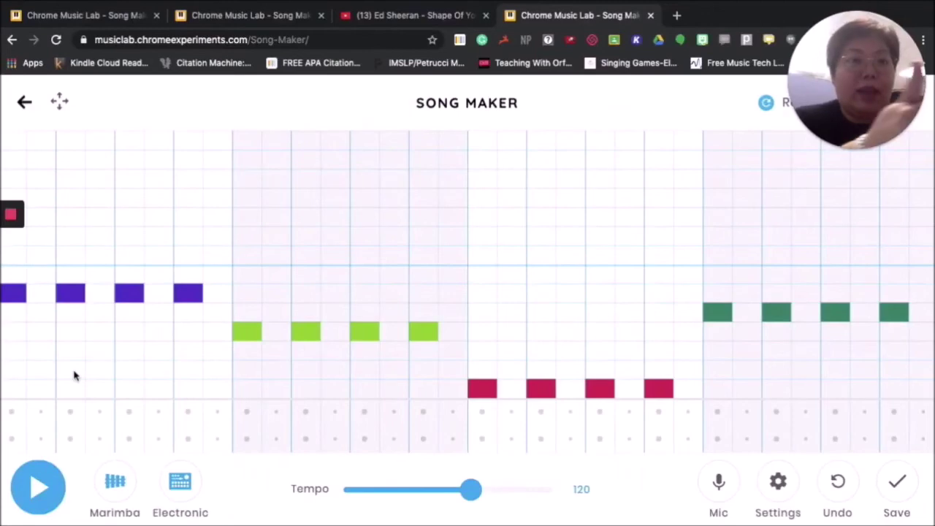
Step: Add the fifth of the Am chord by placing a low E below each A note in the first bar
click(11, 349)
click(70, 351)
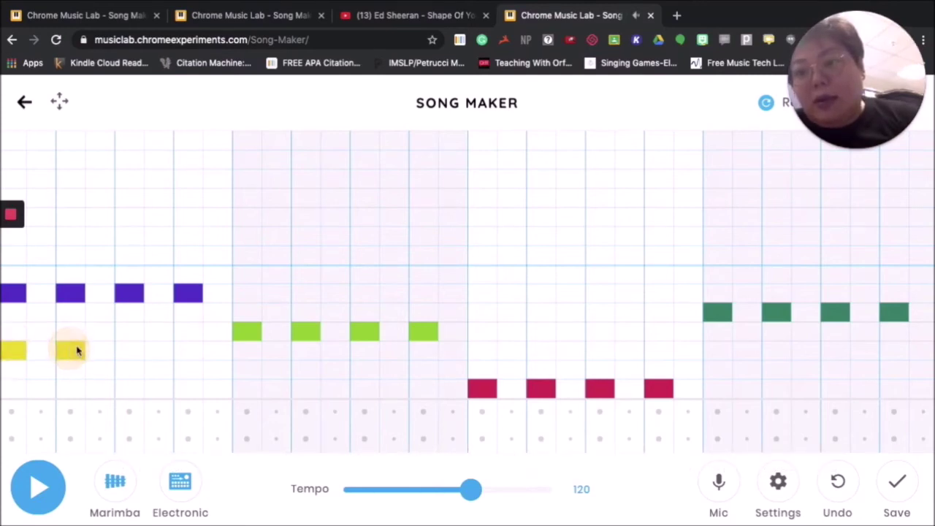
click(128, 352)
click(188, 351)
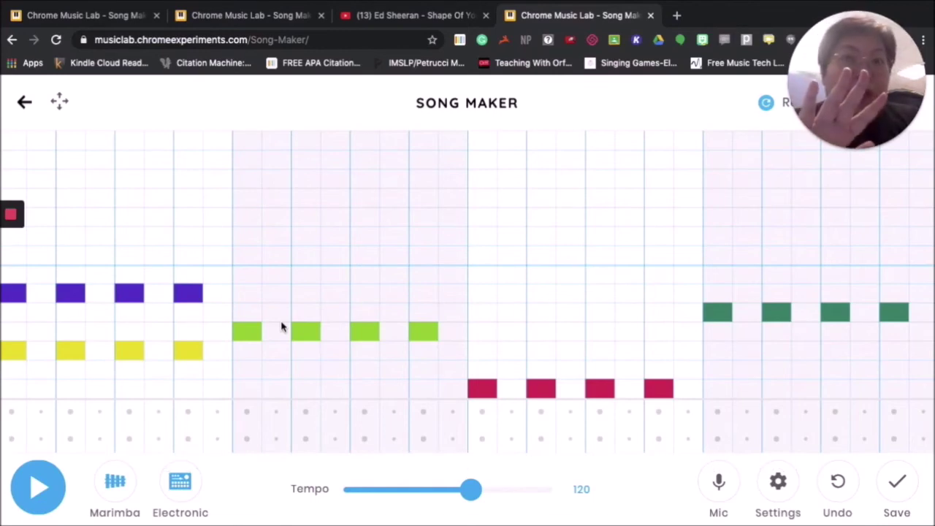
Step: Add the C of the F chord by placing a low C below each F note in the second bar
click(247, 389)
click(305, 390)
click(359, 392)
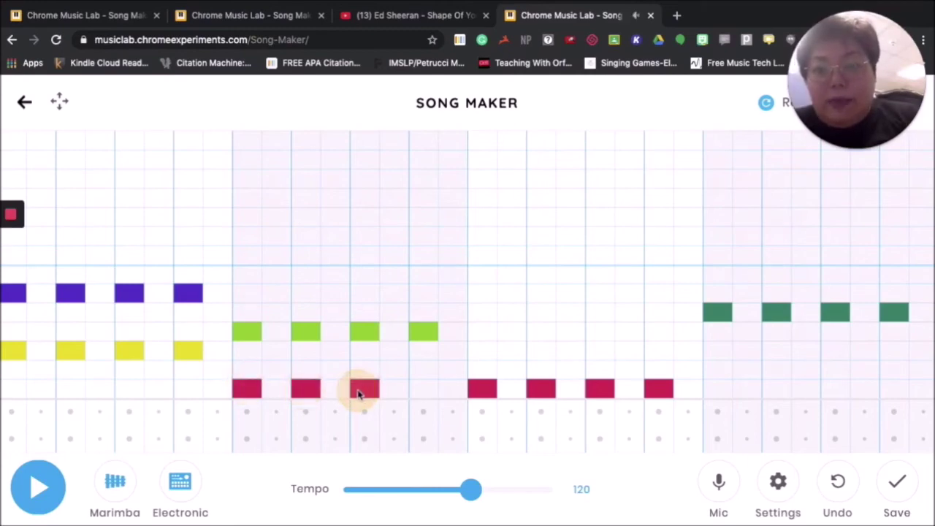
click(420, 392)
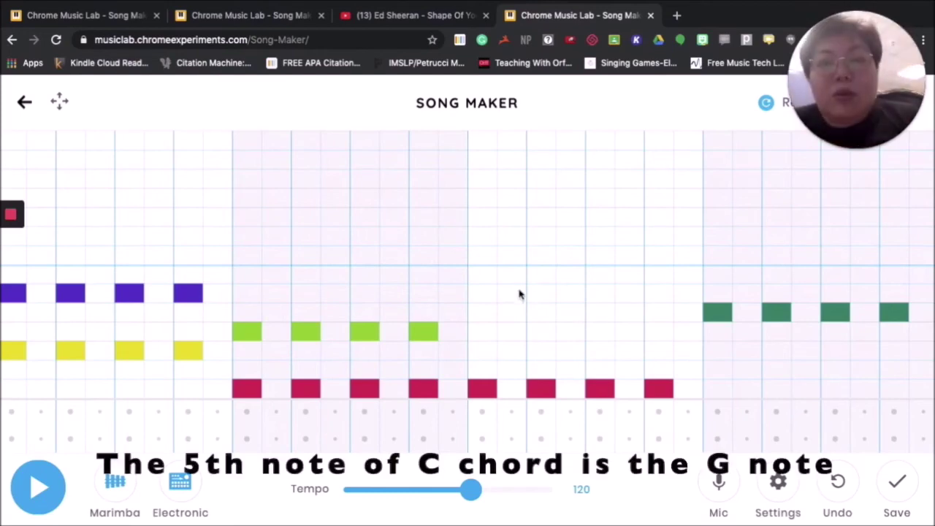
Step: Add the fifth of the C chord by placing a G above each low C note in the third bar
click(484, 313)
click(544, 312)
click(600, 316)
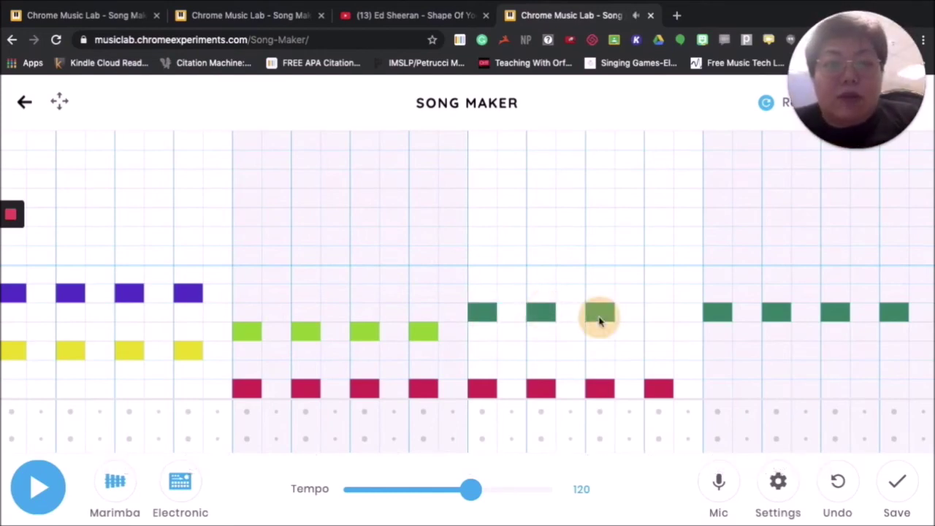
click(651, 317)
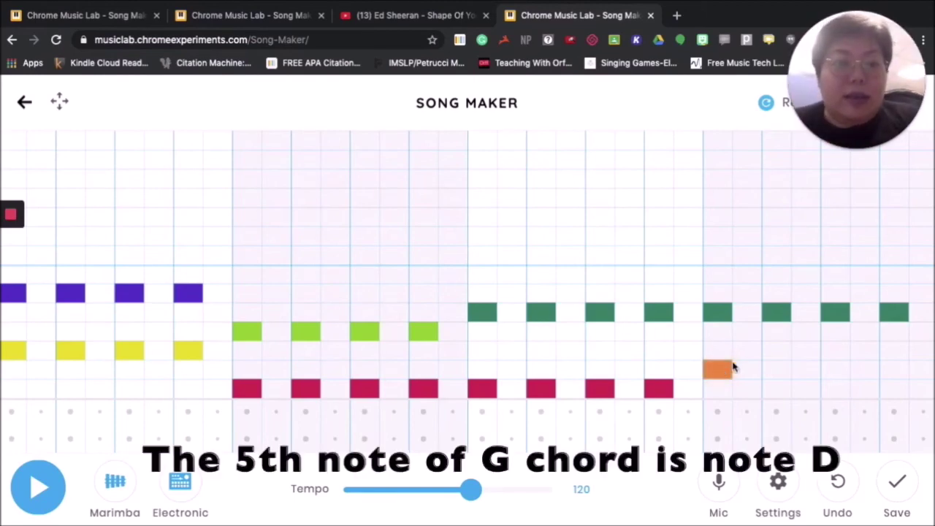
Step: Add the fifth of the G chord by placing a low D below each G note in the fourth bar, and play back the progression
click(775, 369)
click(839, 369)
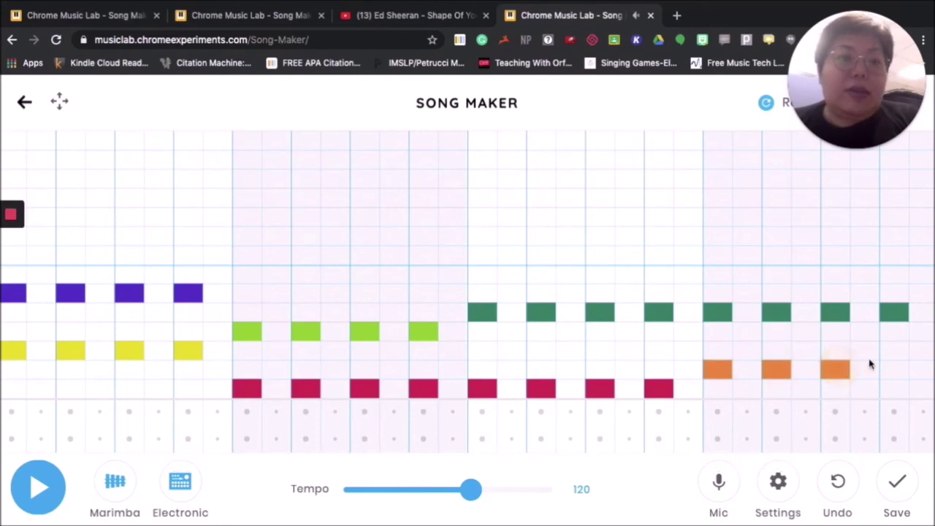
click(894, 369)
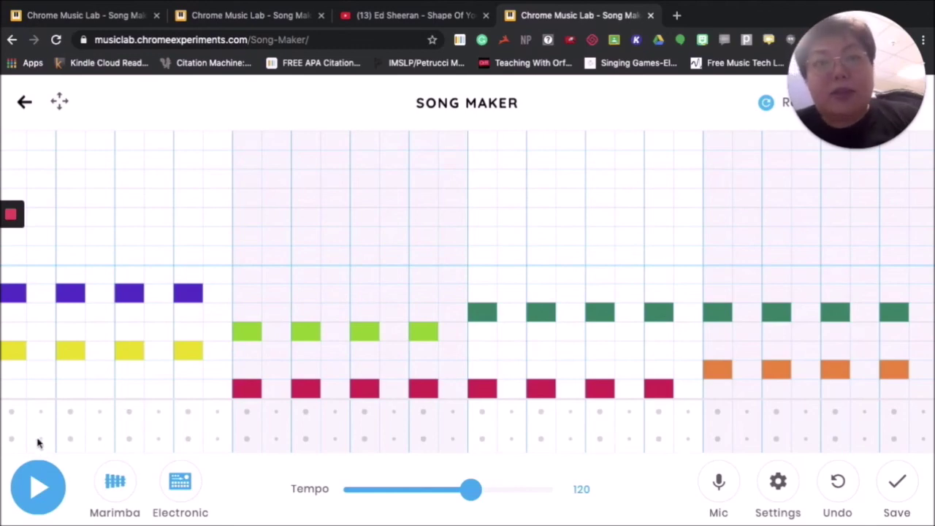
click(39, 485)
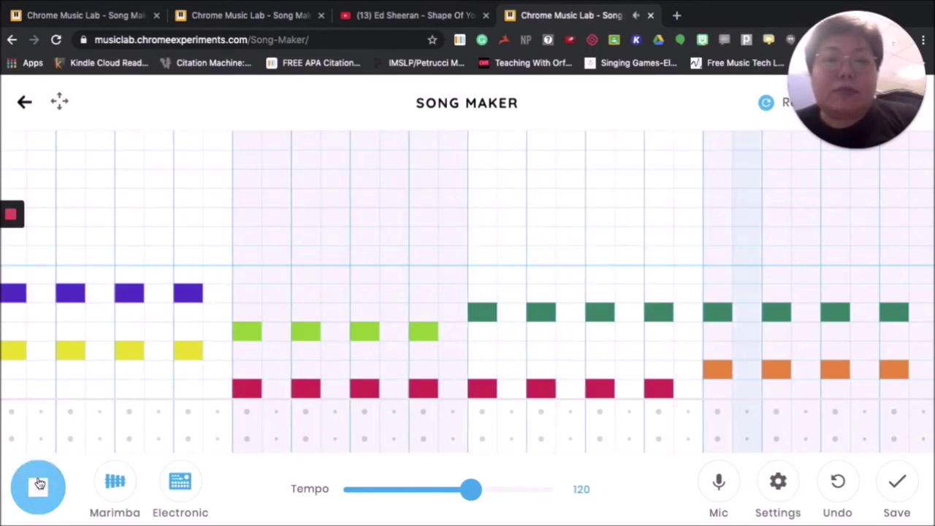
click(40, 483)
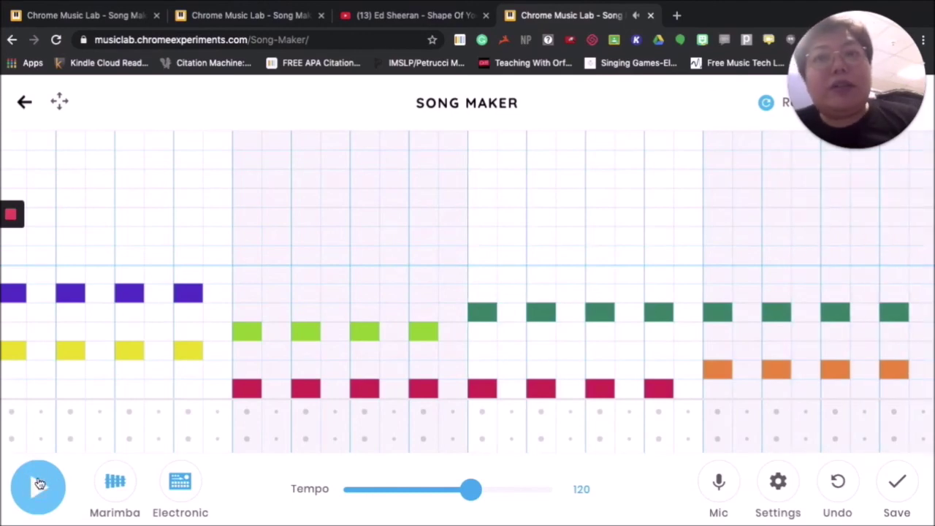